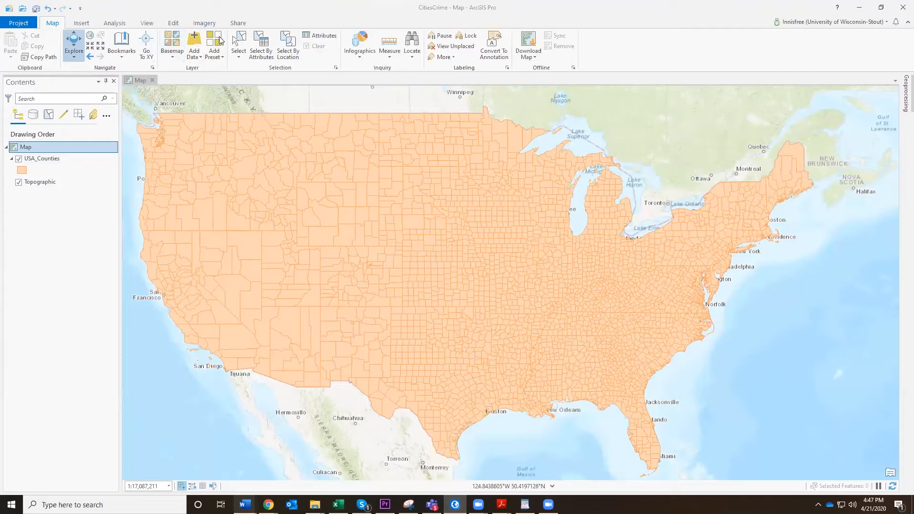
Add the Sheet3$ table from Crime_Import.xlsx in the CitiesCrime project folder to the map.
{"action": "left_click", "coordinate": [197, 58]}
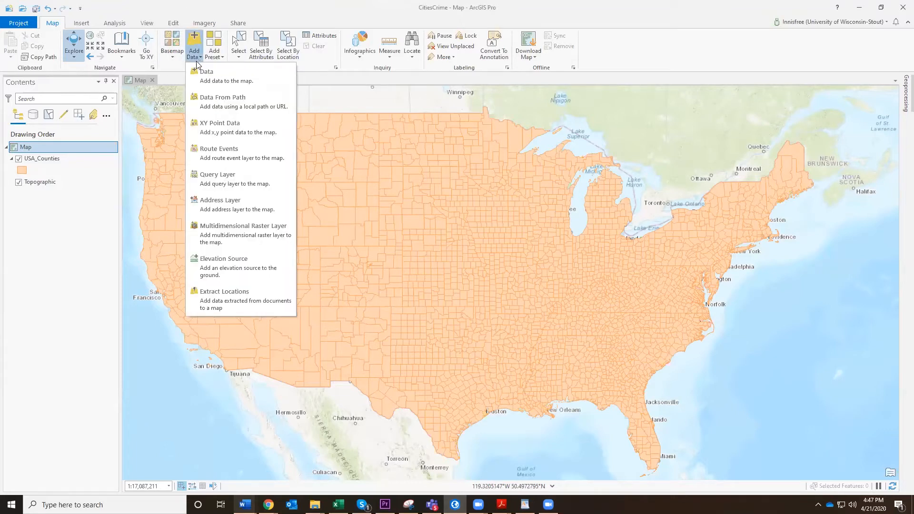
{"action": "left_click", "coordinate": [197, 74]}
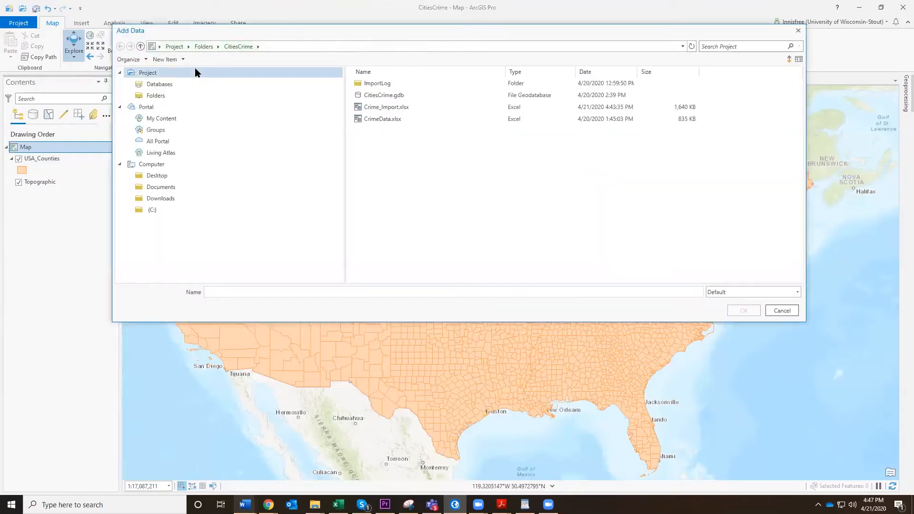
{"action": "left_click", "coordinate": [154, 98]}
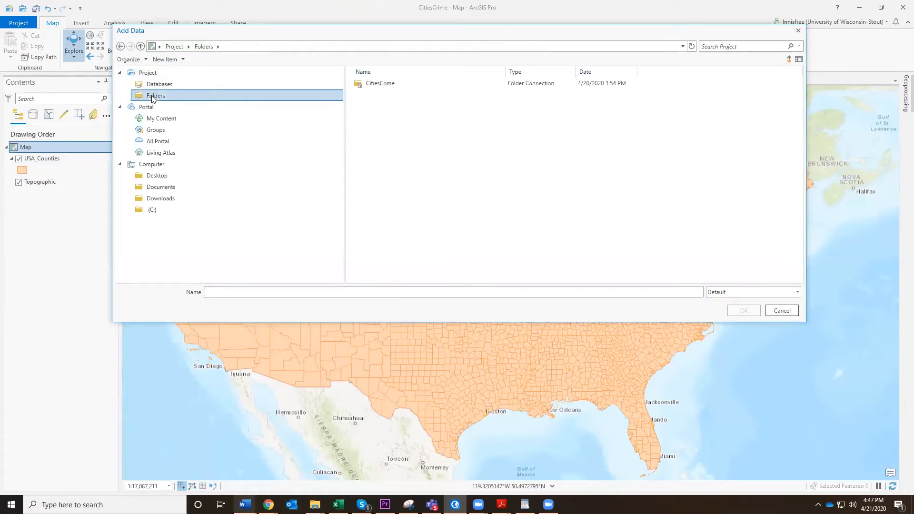
{"action": "double_click", "coordinate": [387, 87]}
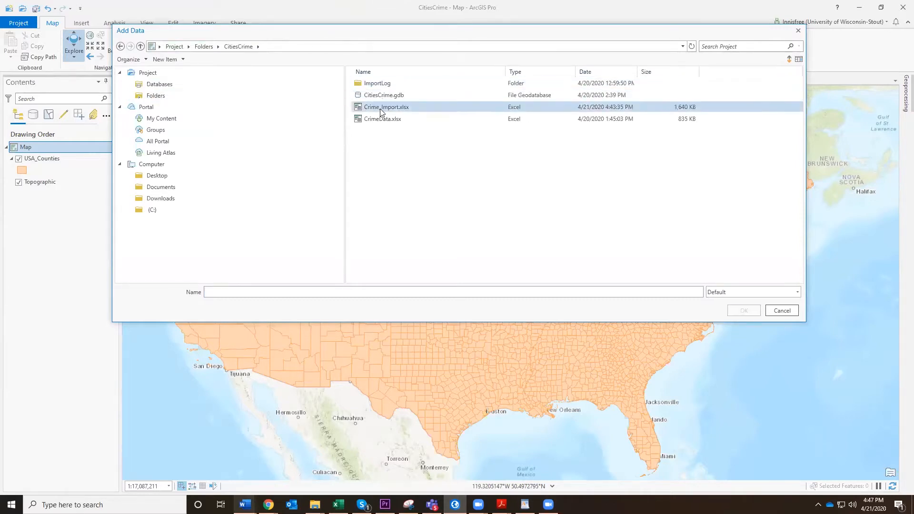
{"action": "double_click", "coordinate": [405, 108]}
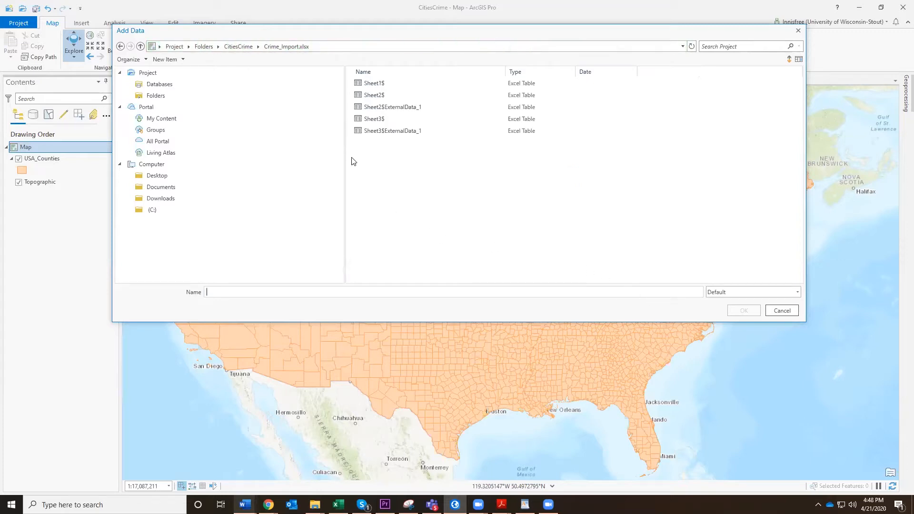
{"action": "left_click", "coordinate": [363, 120]}
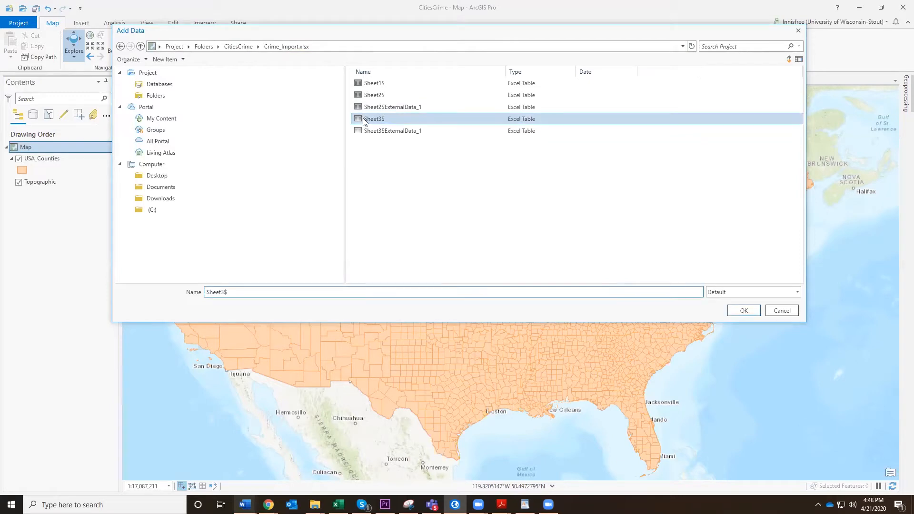
{"action": "left_click", "coordinate": [745, 312]}
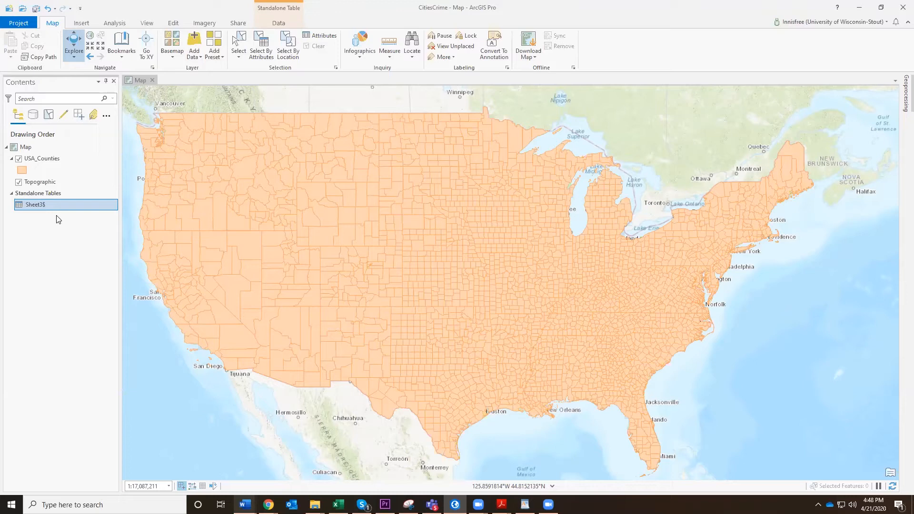
Open the Sheet3$ table and examine its FIPS_ST and FIPS_CTY fields and its crime data fields.
{"action": "right_click", "coordinate": [35, 205]}
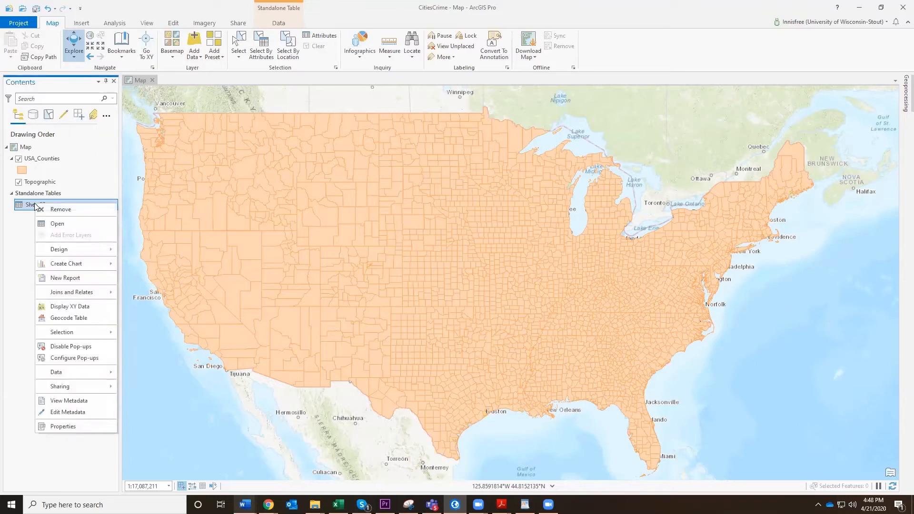
{"action": "left_click", "coordinate": [57, 224]}
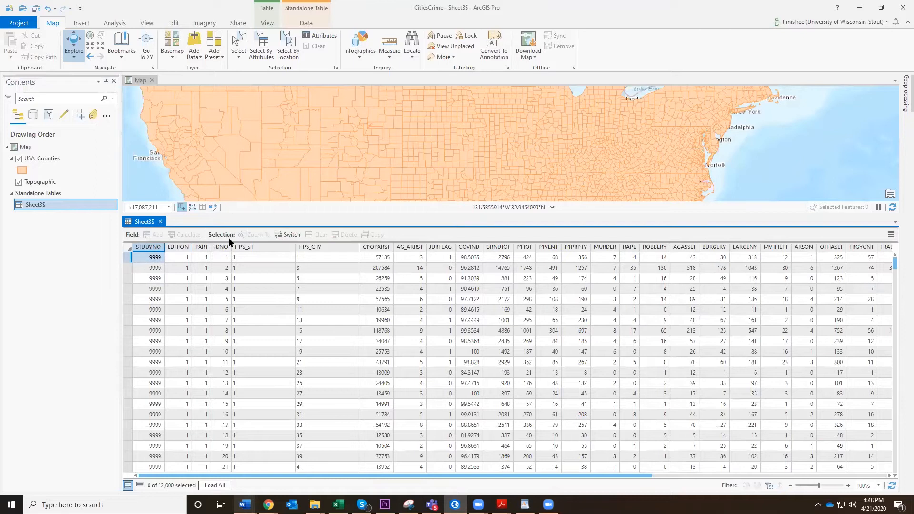
{"action": "left_click", "coordinate": [253, 247]}
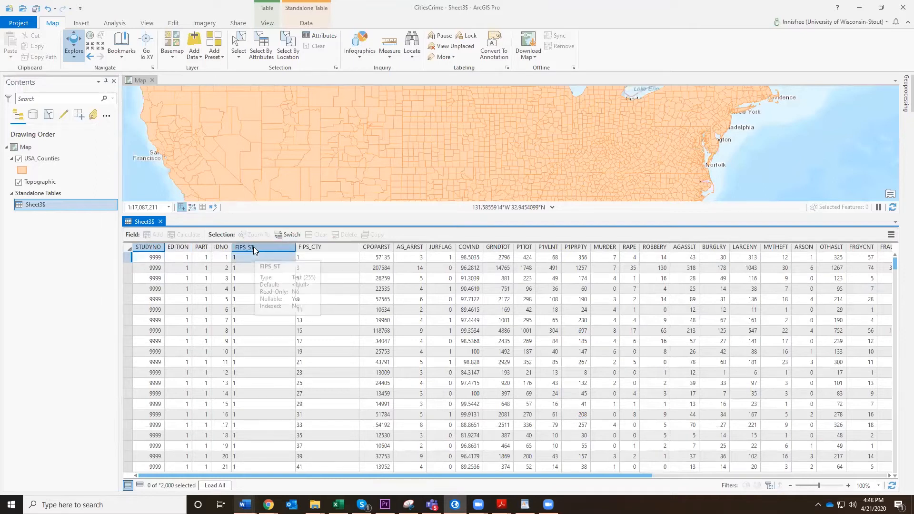
{"action": "left_click", "coordinate": [336, 246]}
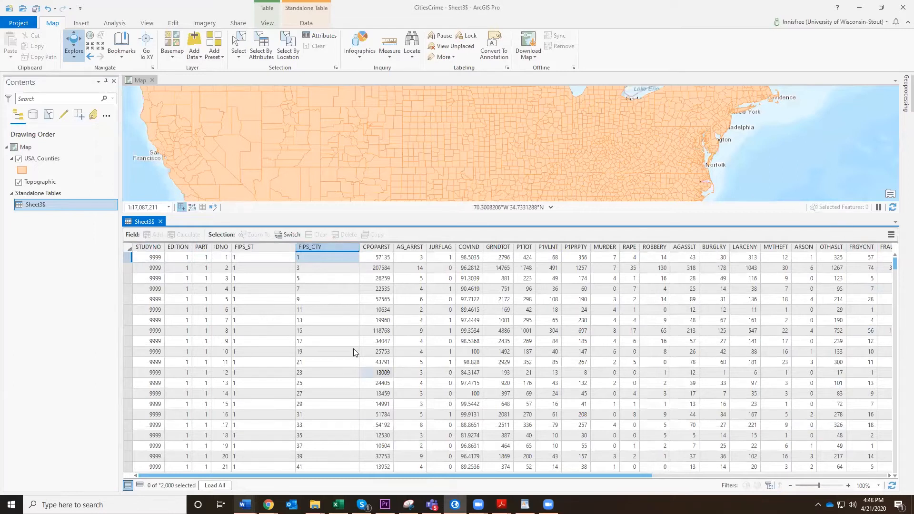
{"action": "right_click", "coordinate": [252, 252]}
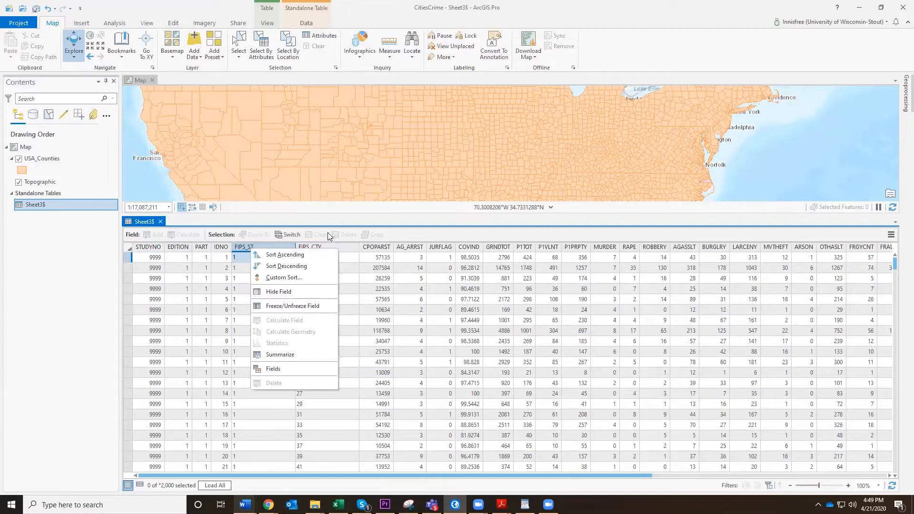
{"action": "left_click", "coordinate": [348, 222]}
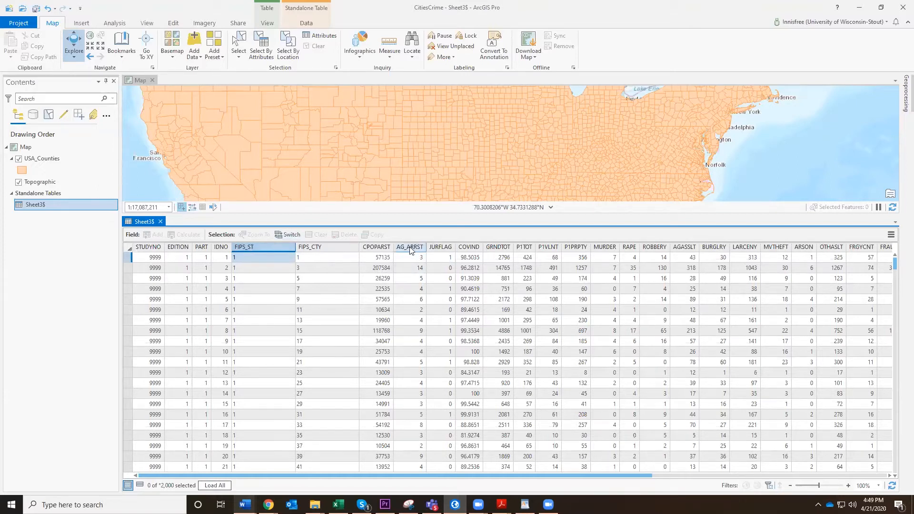
{"action": "mouse_move", "coordinate": [411, 249]}
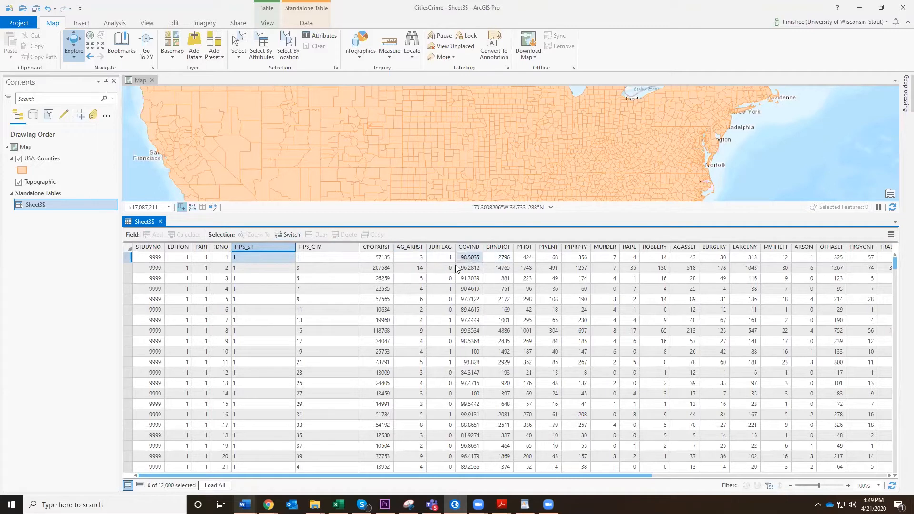
{"action": "mouse_move", "coordinate": [470, 249]}
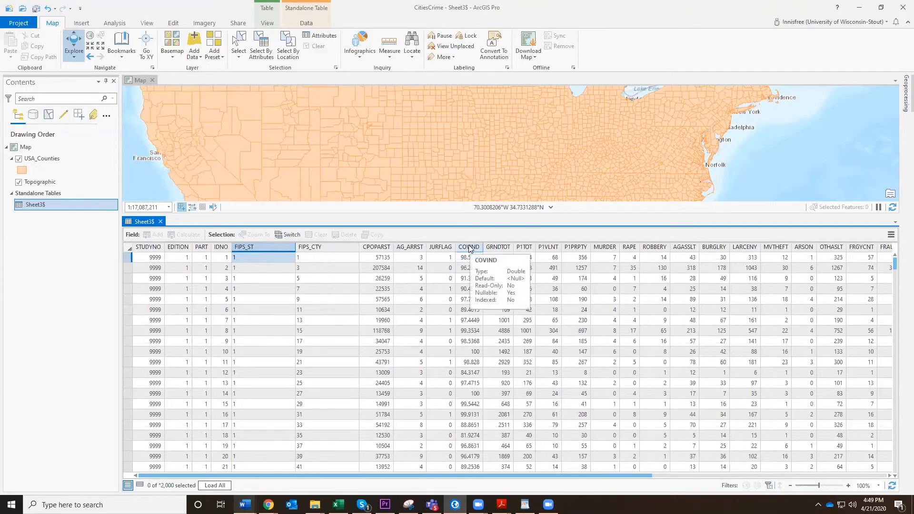
{"action": "mouse_move", "coordinate": [530, 251]}
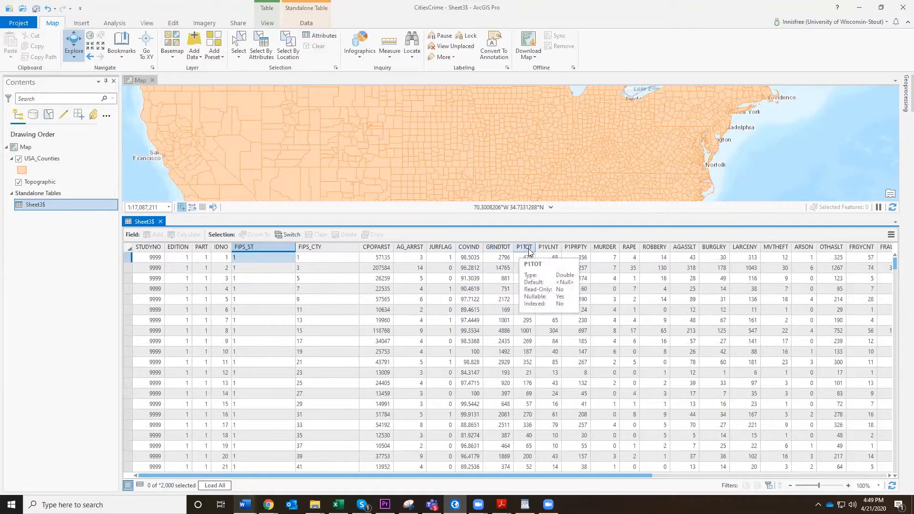
{"action": "mouse_move", "coordinate": [574, 251]}
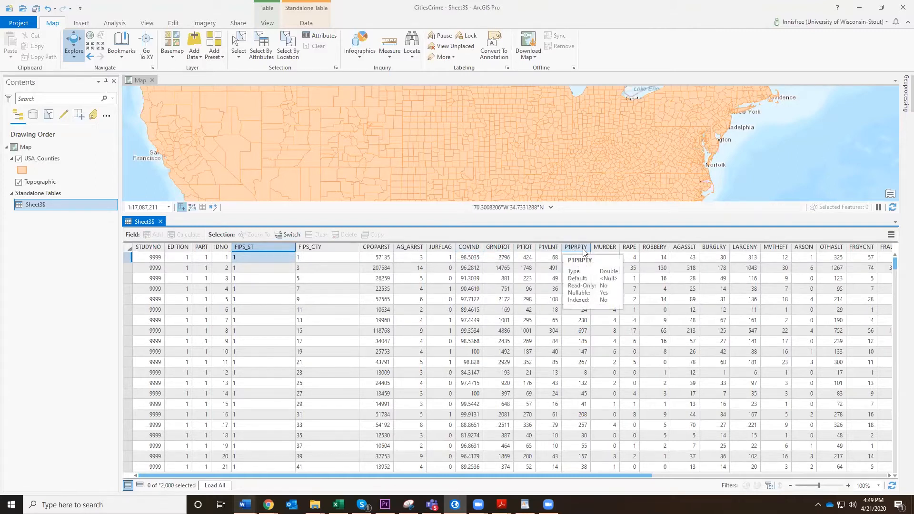
{"action": "mouse_move", "coordinate": [607, 253]}
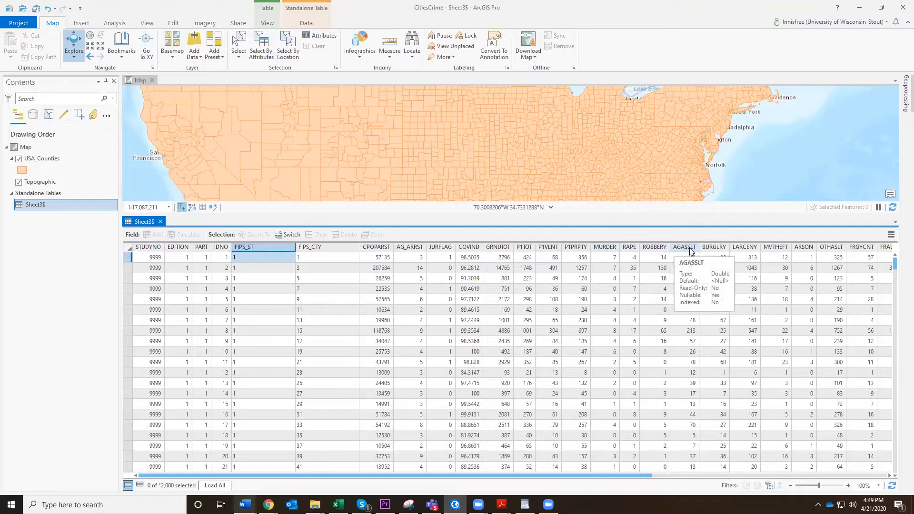
{"action": "mouse_move", "coordinate": [731, 247]}
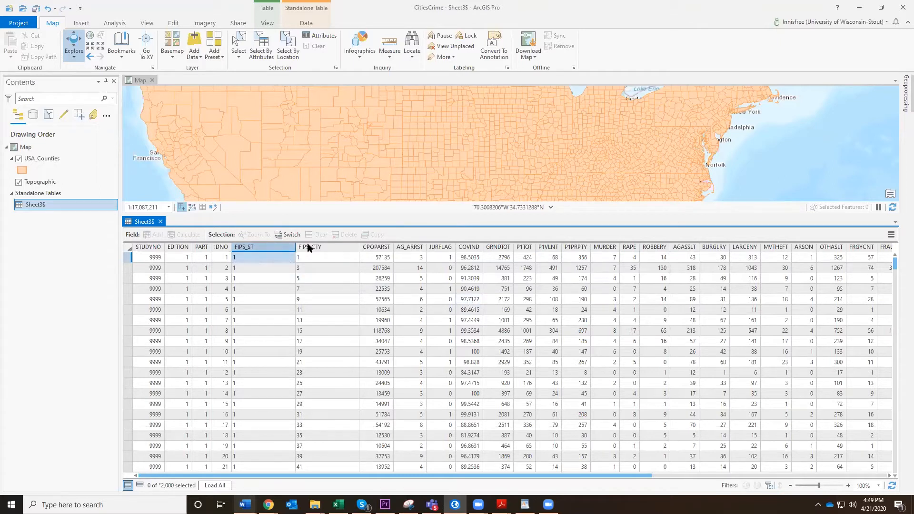
{"action": "mouse_move", "coordinate": [312, 249]}
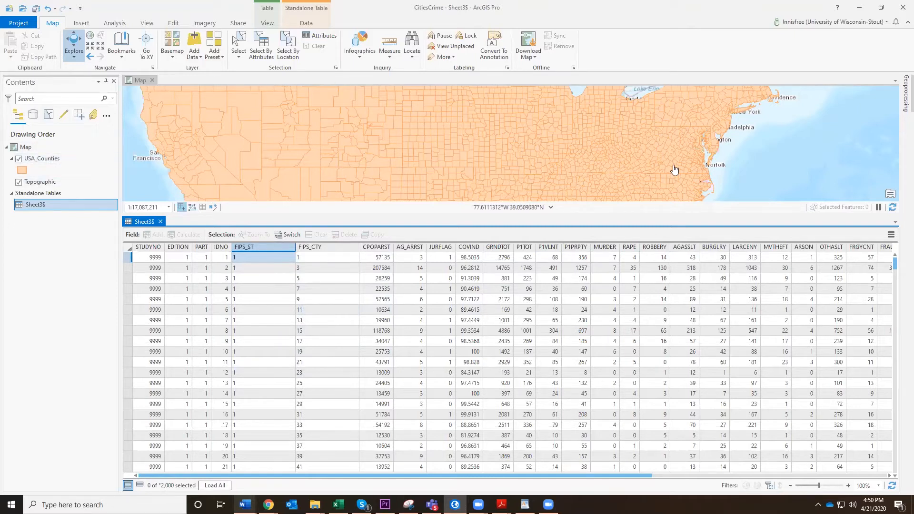
Open the USA_Counties attribute table and compare its FIPS field with the FIPS_ST and FIPS_CTY fields of Sheet3$.
{"action": "right_click", "coordinate": [43, 158]}
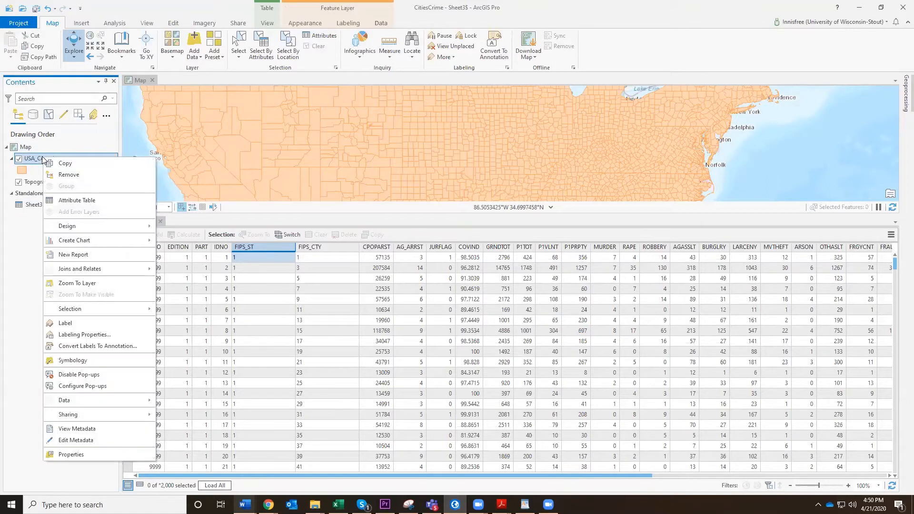
{"action": "left_click", "coordinate": [69, 206]}
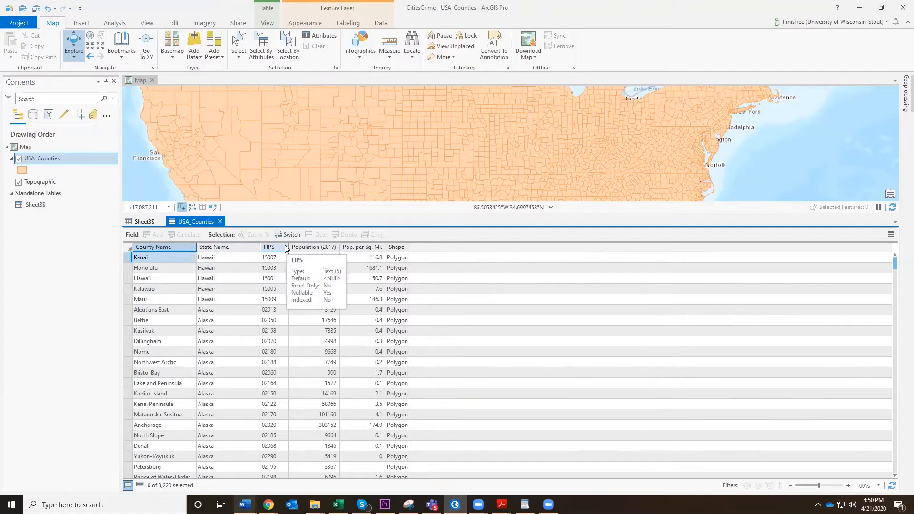
{"action": "left_click", "coordinate": [142, 221]}
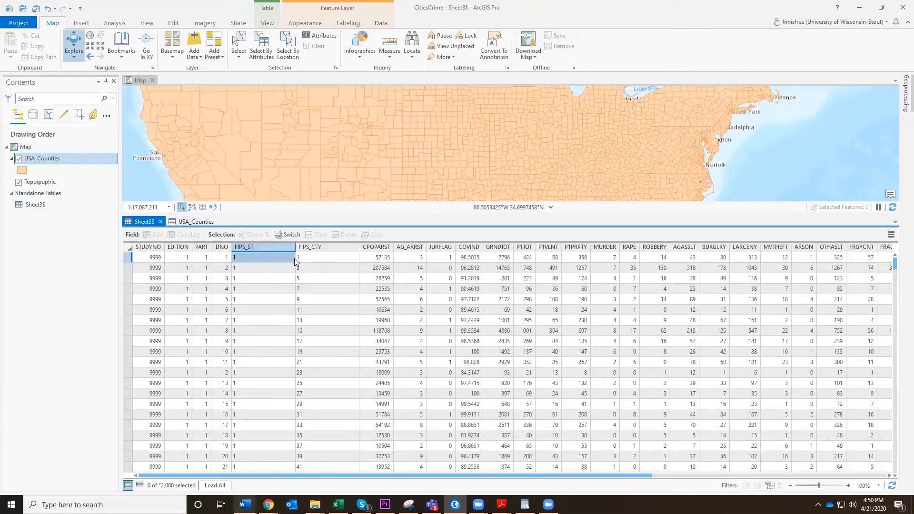
{"action": "left_click", "coordinate": [176, 221]}
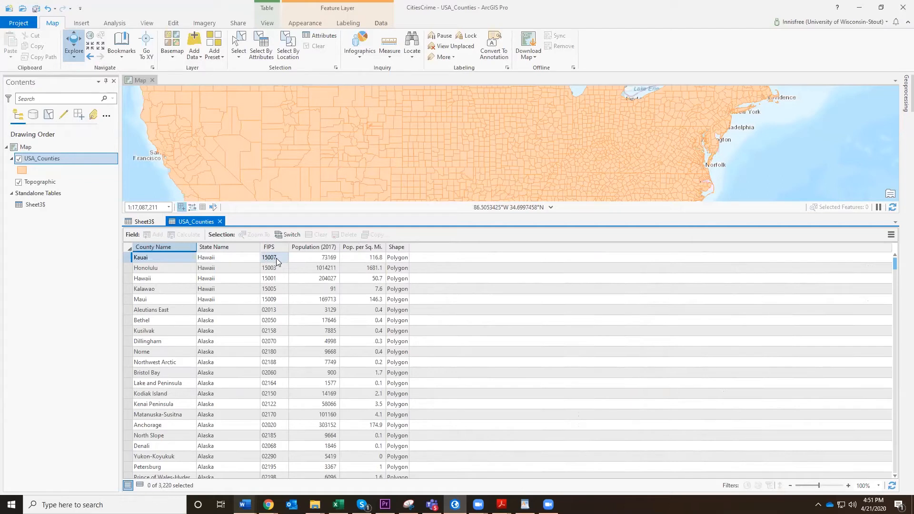
{"action": "left_click", "coordinate": [140, 223]}
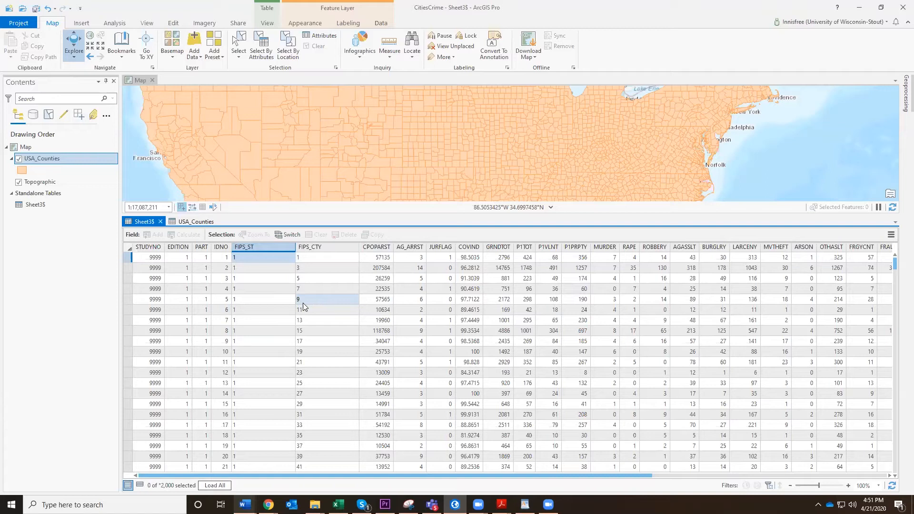
{"action": "left_click", "coordinate": [194, 221]}
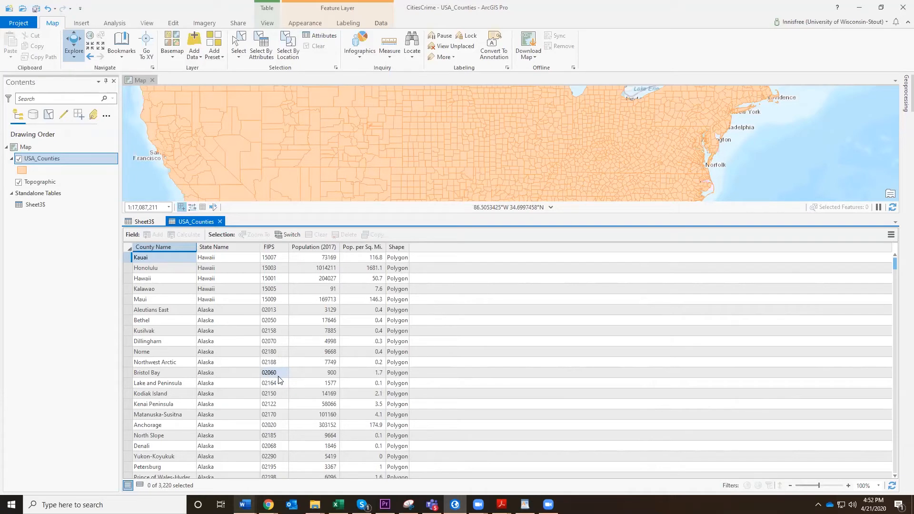
{"action": "left_click", "coordinate": [143, 222]}
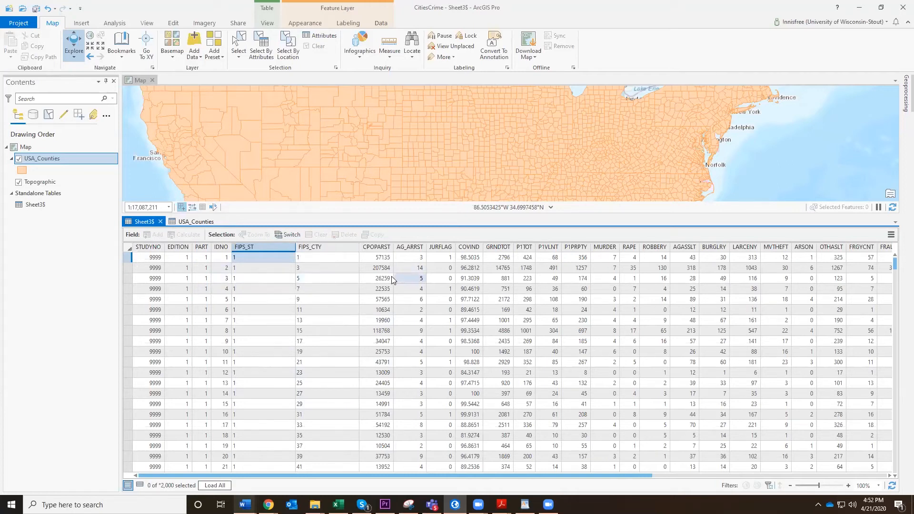
{"action": "left_click_drag", "start_coordinate": [187, 222], "coordinate": [200, 249]}
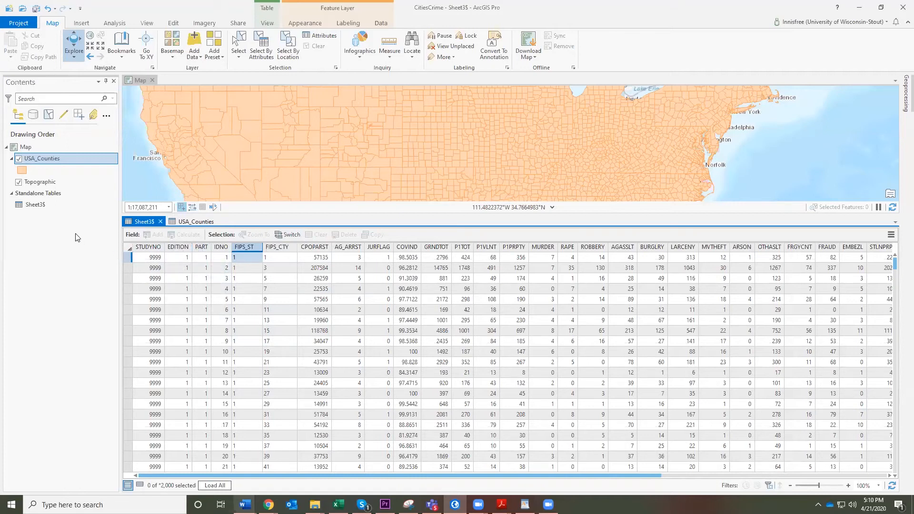
Export the Sheet3$ table to the CitiesCrime.gdb geodatabase with the output name crime_table, and close the export tool.
{"action": "right_click", "coordinate": [31, 209]}
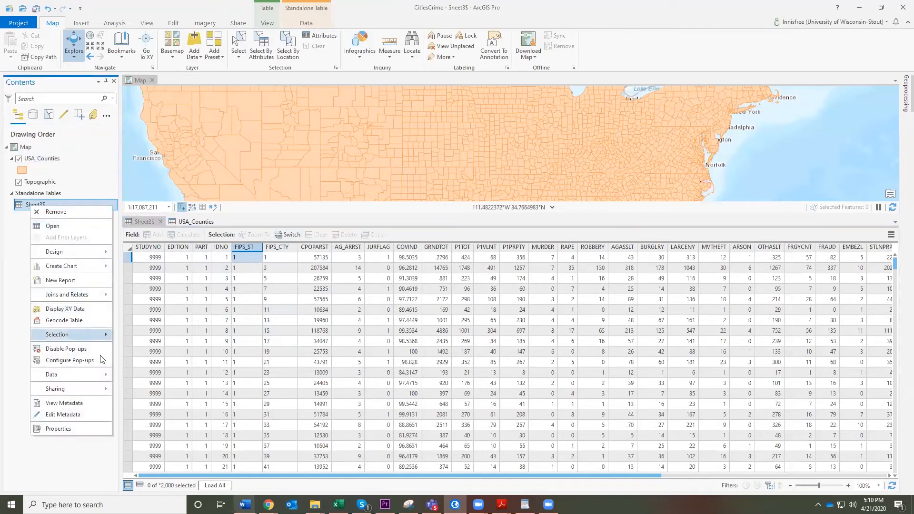
{"action": "mouse_move", "coordinate": [101, 376]}
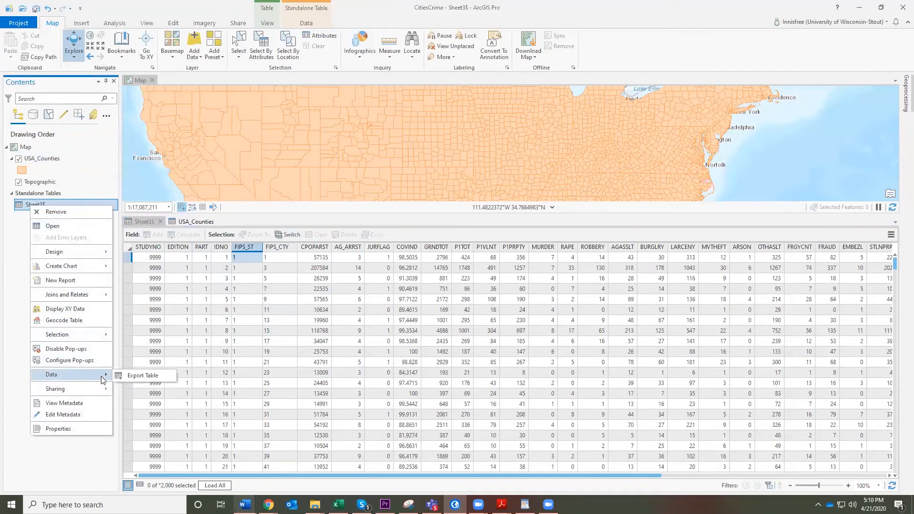
{"action": "left_click", "coordinate": [136, 376]}
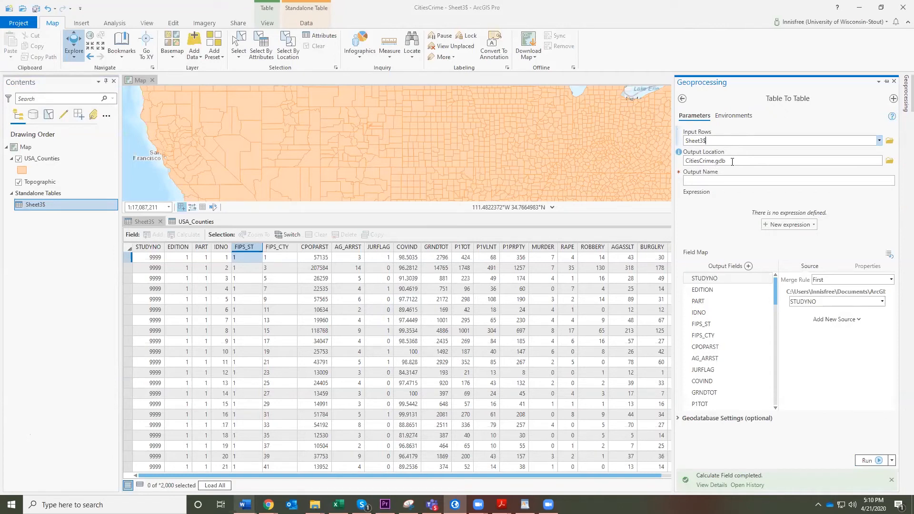
{"action": "left_click", "coordinate": [702, 181]}
{"action": "type", "text": "crime_table"}
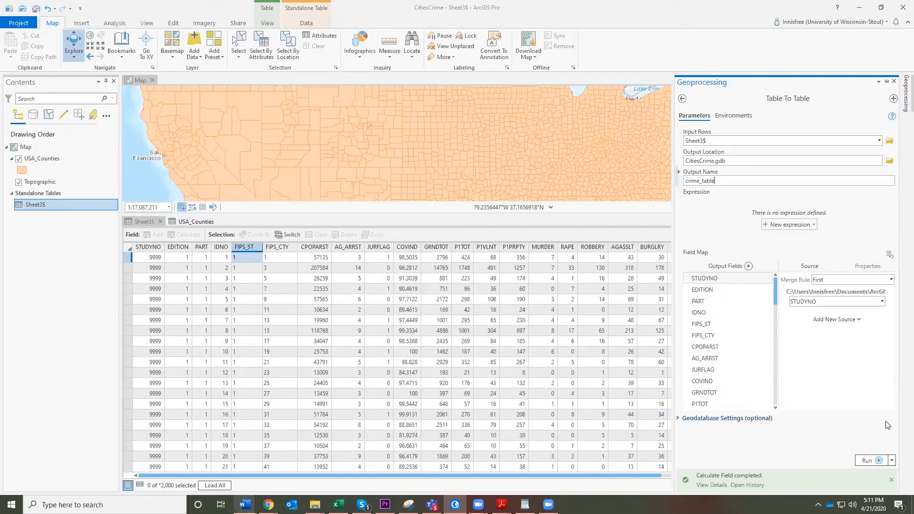
{"action": "left_click", "coordinate": [867, 462]}
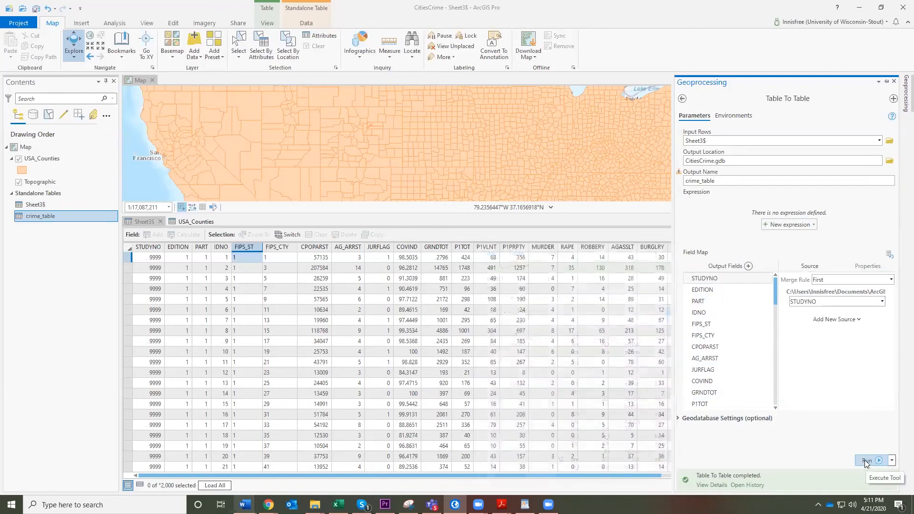
{"action": "left_click", "coordinate": [896, 82]}
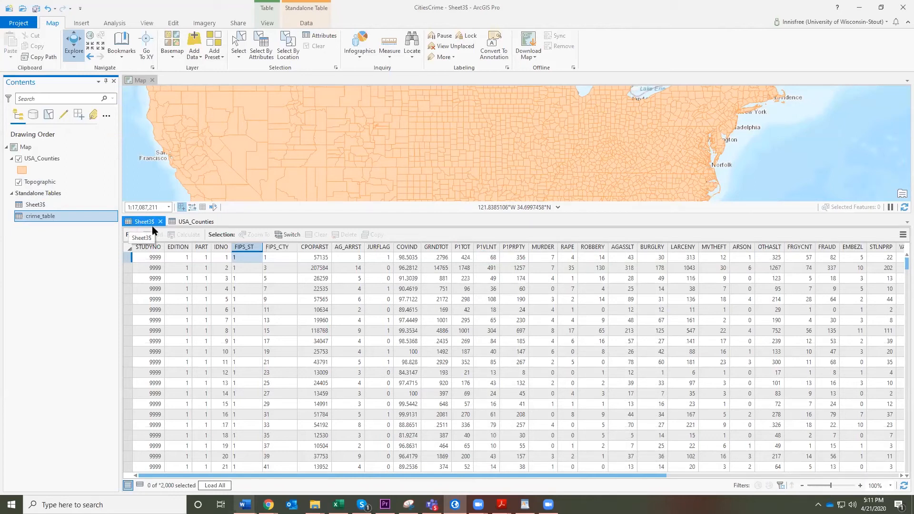
Open the crime_table standalone table and add a new field named FIPS_ST2 to it.
{"action": "right_click", "coordinate": [42, 219]}
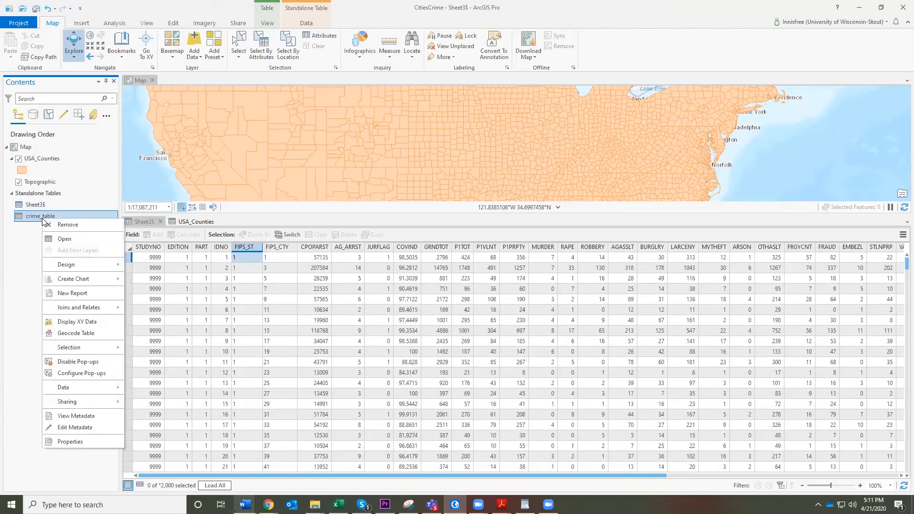
{"action": "left_click", "coordinate": [56, 243]}
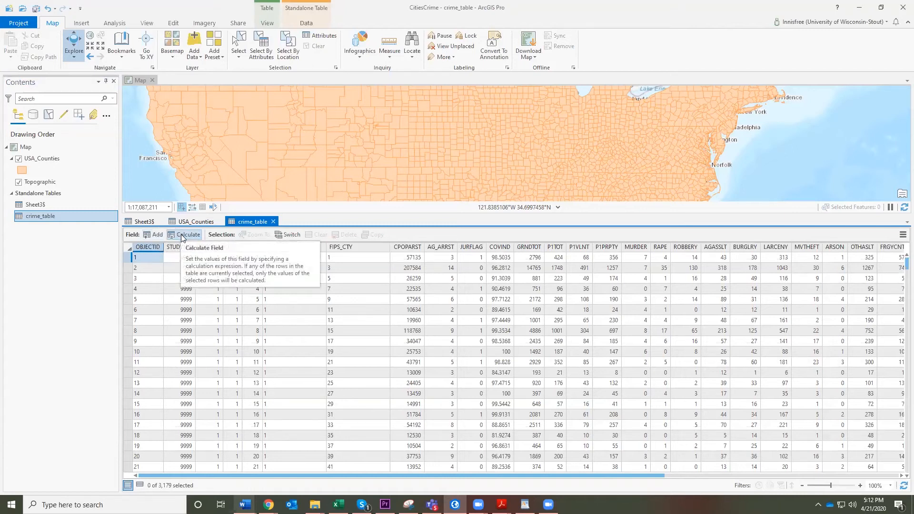
{"action": "left_click", "coordinate": [149, 235]}
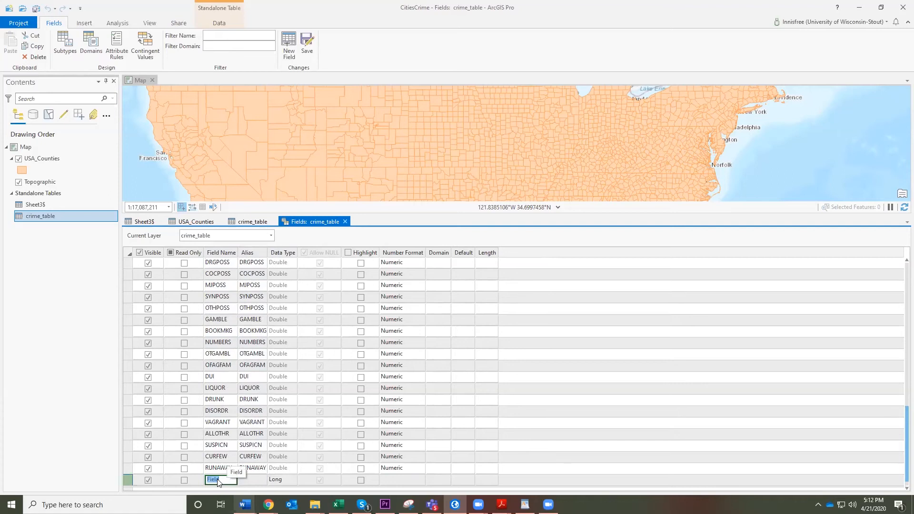
{"action": "type", "text": "FIPS"}
{"action": "key", "text": "Return"}
{"action": "scroll", "coordinate": [243, 381], "scroll_direction": "up", "scroll_amount": 5}
{"action": "scroll", "coordinate": [244, 363], "scroll_direction": "up", "scroll_amount": 8}
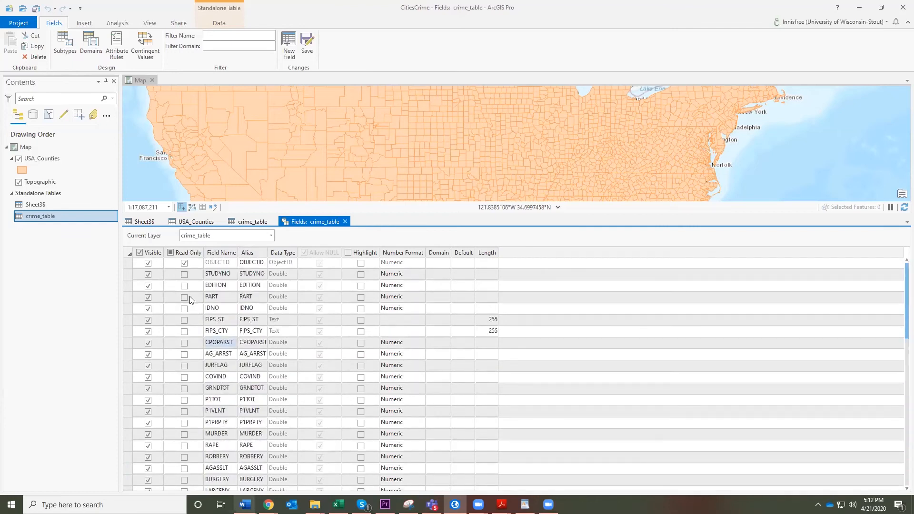
{"action": "left_click_drag", "start_coordinate": [214, 320], "coordinate": [219, 340]}
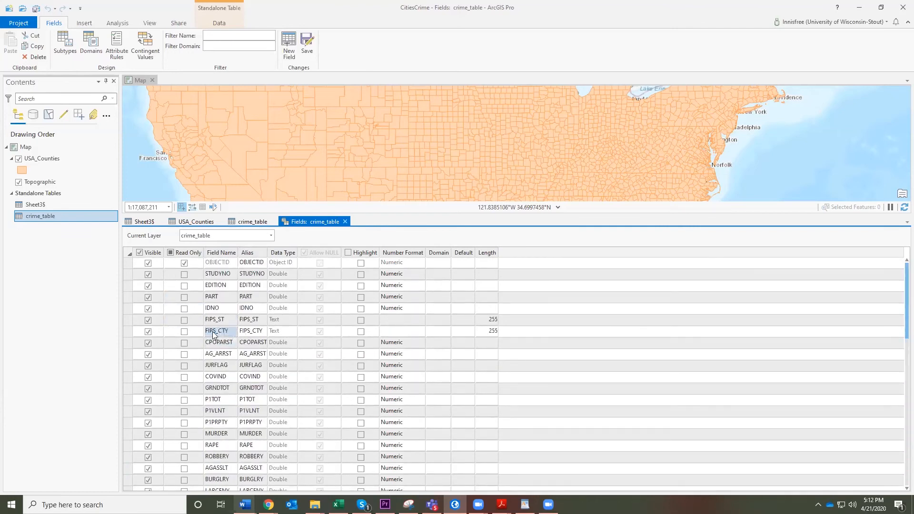
{"action": "scroll", "coordinate": [225, 412], "scroll_direction": "down", "scroll_amount": 7}
{"action": "scroll", "coordinate": [224, 413], "scroll_direction": "down", "scroll_amount": 6}
{"action": "left_click_drag", "start_coordinate": [226, 412], "coordinate": [219, 464]}
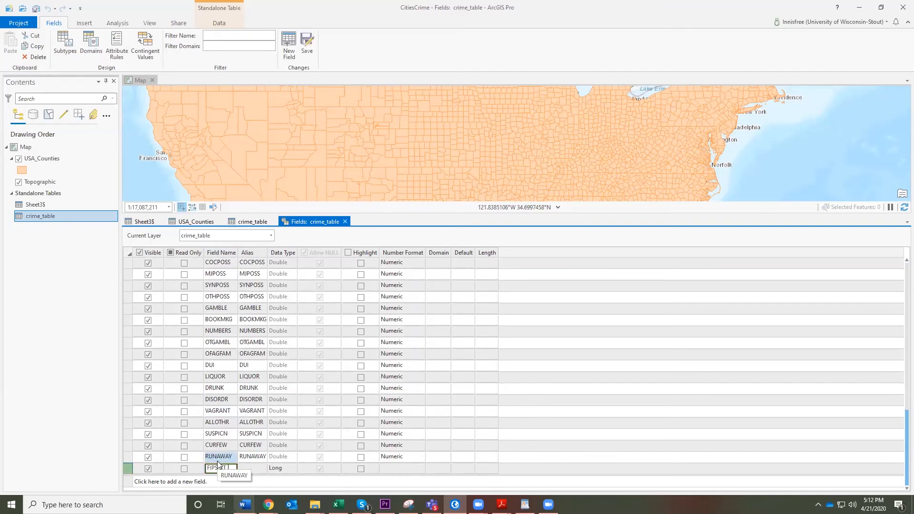
{"action": "type", "text": "2"}
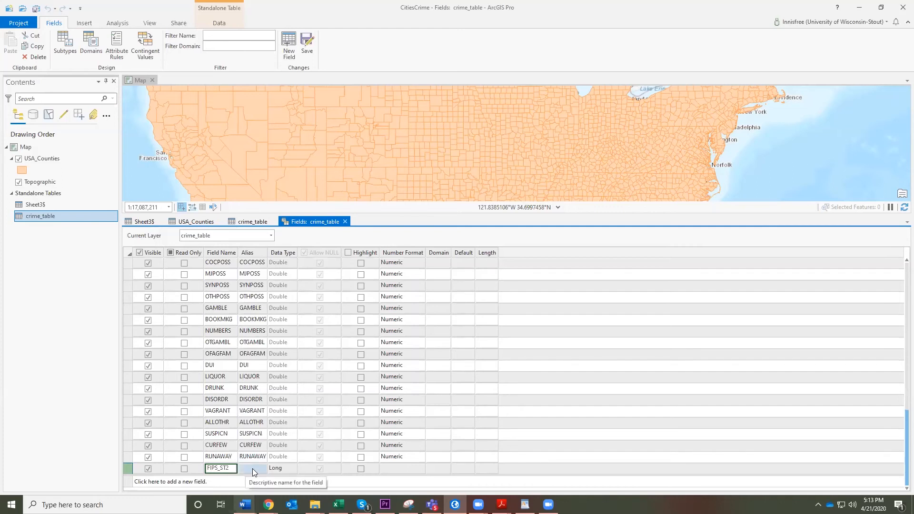
Set the data type of the FIPS_ST2 field to Text and its length to 10.
{"action": "left_click", "coordinate": [279, 467]}
{"action": "left_click", "coordinate": [279, 468]}
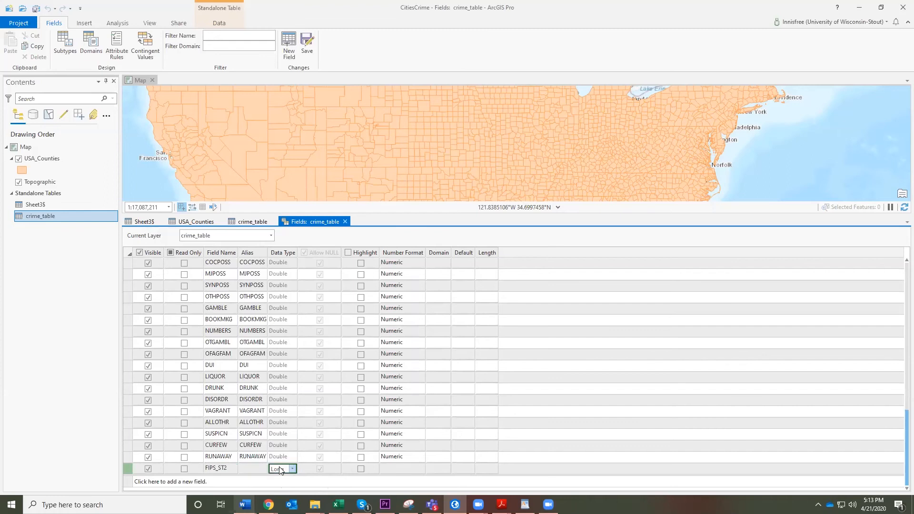
{"action": "left_click", "coordinate": [281, 471]}
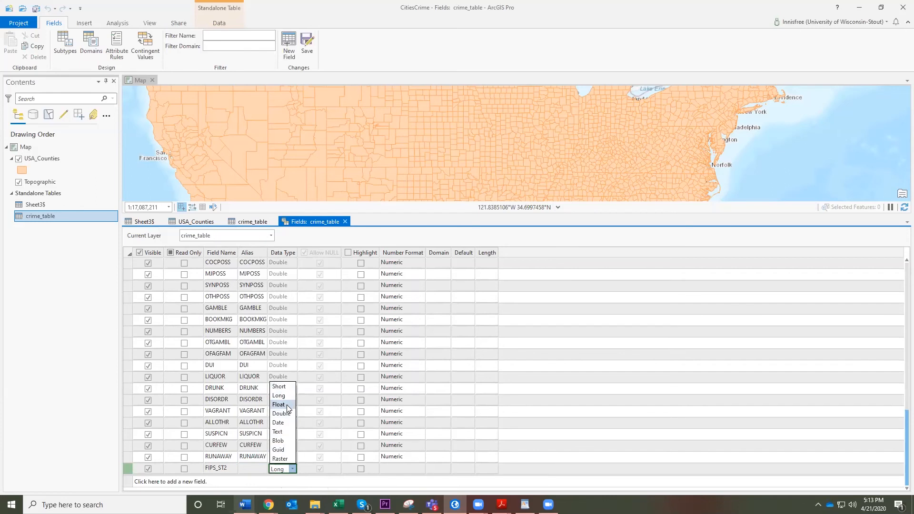
{"action": "left_click", "coordinate": [278, 432]}
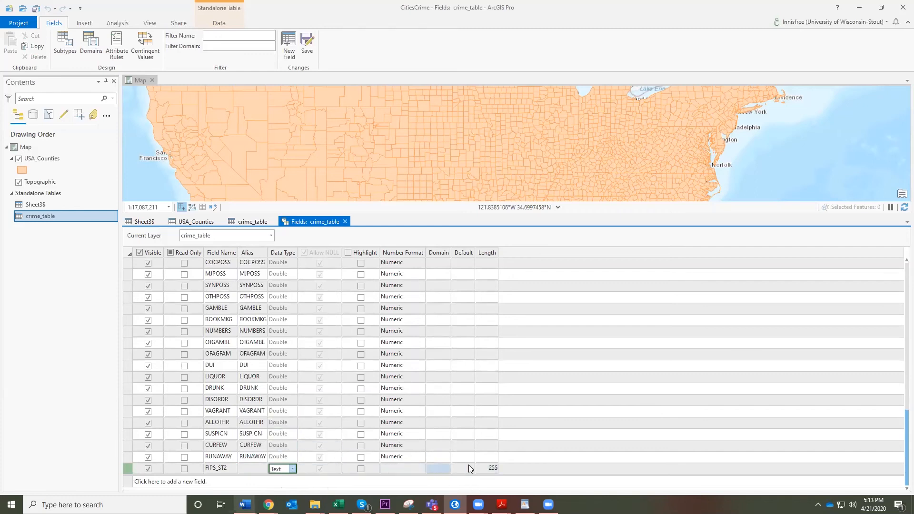
{"action": "left_click", "coordinate": [496, 467]}
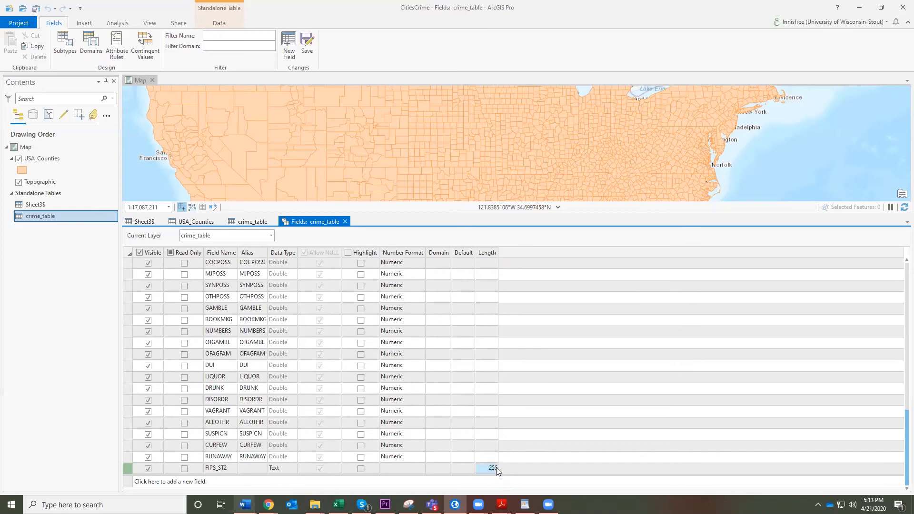
{"action": "type", "text": "10"}
Add a second new field named FIPS_CTY2 with data type Text and length 10.
{"action": "left_click", "coordinate": [181, 482]}
{"action": "type", "text": "FIPS"}
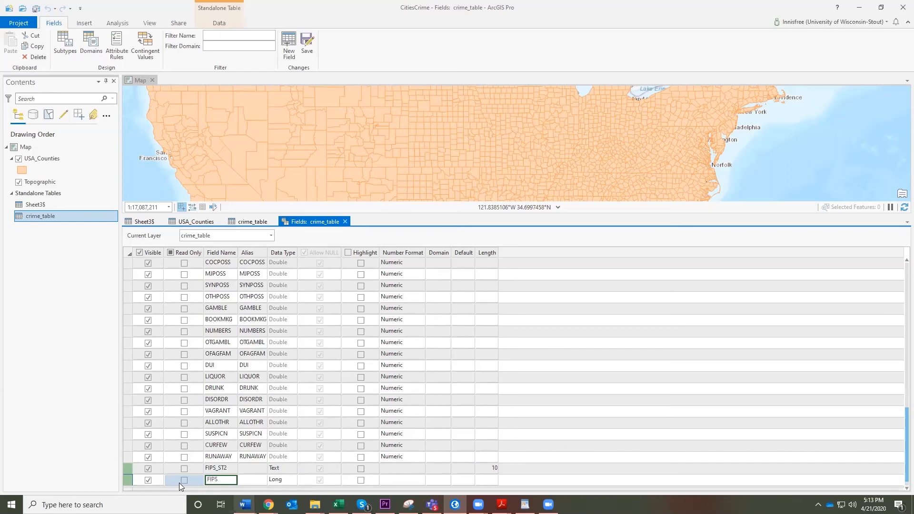
{"action": "type", "text": "_CTY"}
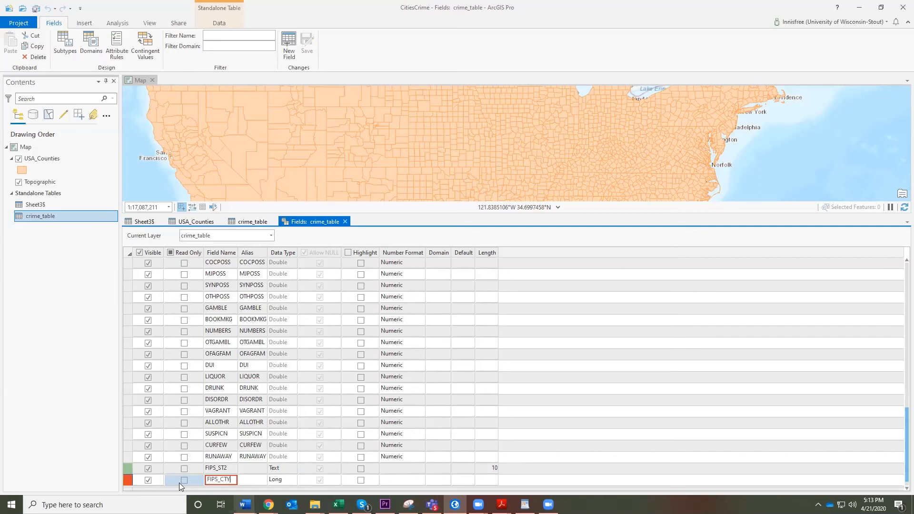
{"action": "type", "text": "2"}
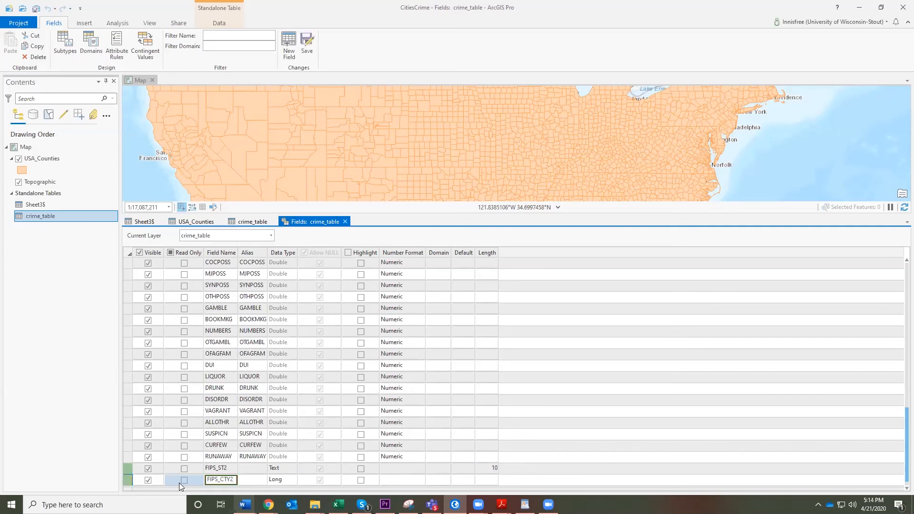
{"action": "left_click", "coordinate": [275, 480]}
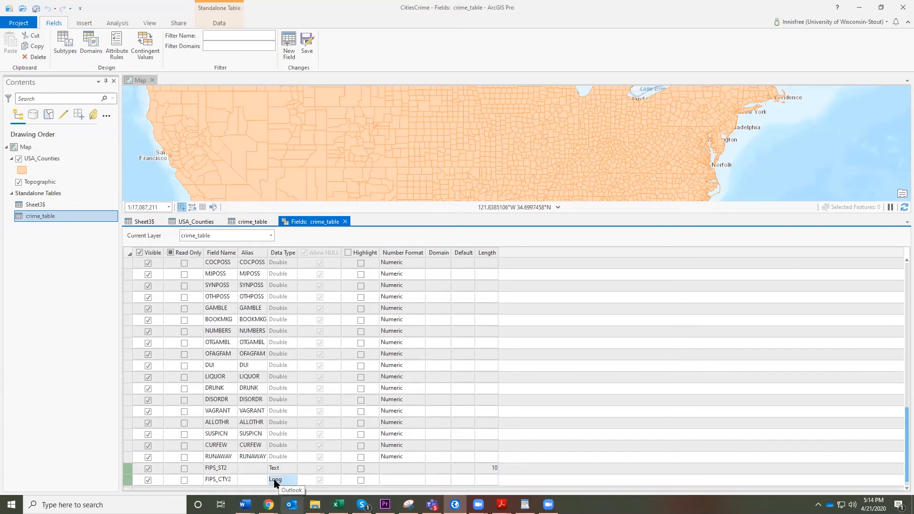
{"action": "left_click", "coordinate": [293, 482]}
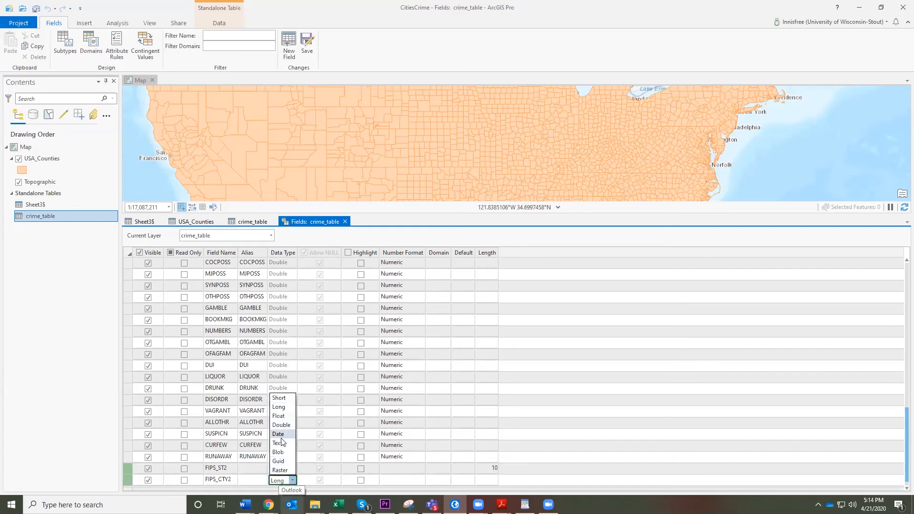
{"action": "left_click", "coordinate": [278, 443]}
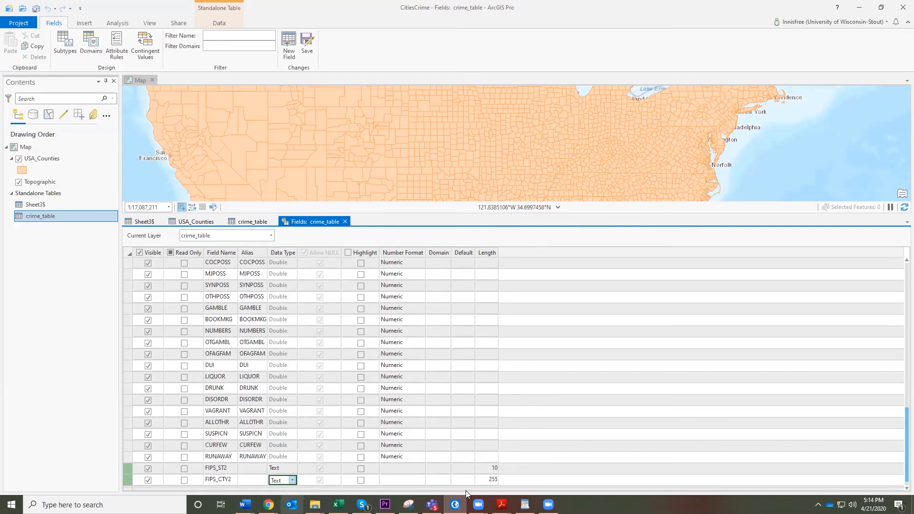
{"action": "left_click", "coordinate": [486, 482]}
{"action": "left_click", "coordinate": [493, 481]}
{"action": "type", "text": "10"}
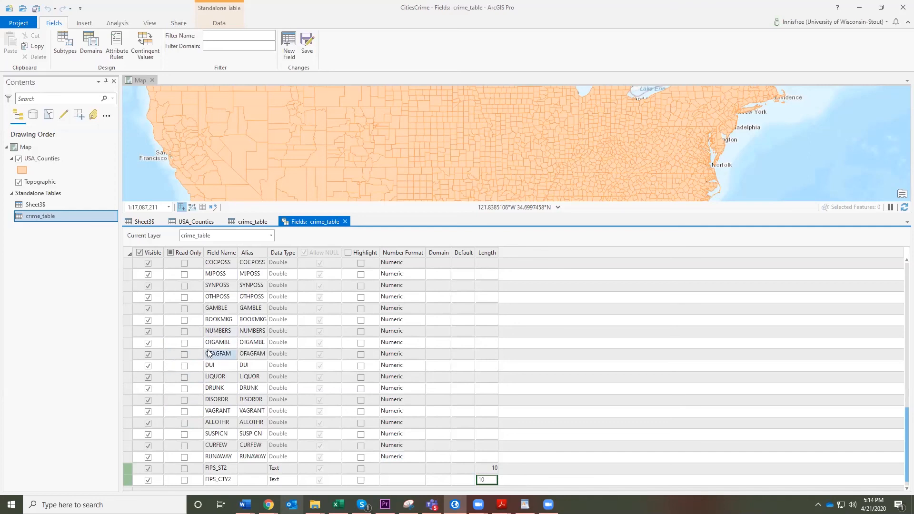
Add a third new field named FIPS with data type Text and length 10.
{"action": "scroll", "coordinate": [196, 472], "scroll_direction": "down", "scroll_amount": 1}
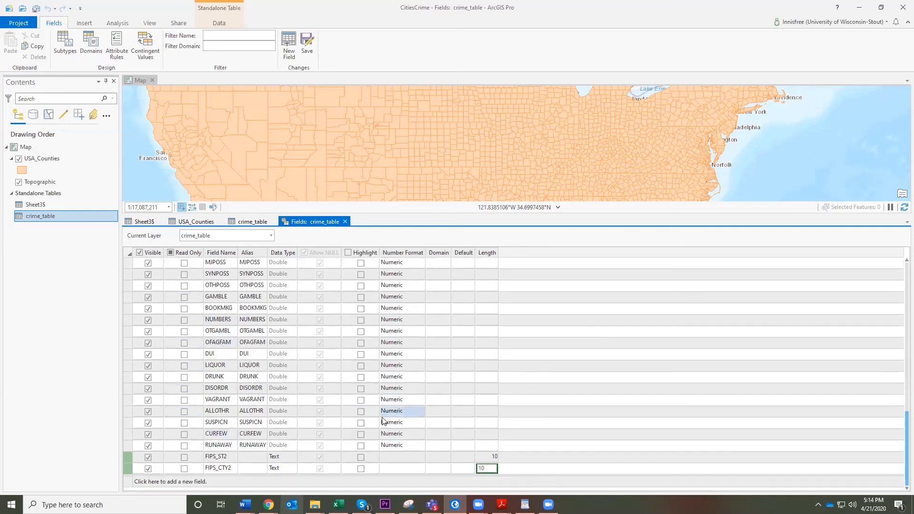
{"action": "left_click", "coordinate": [196, 483]}
{"action": "type", "text": "FIPS"}
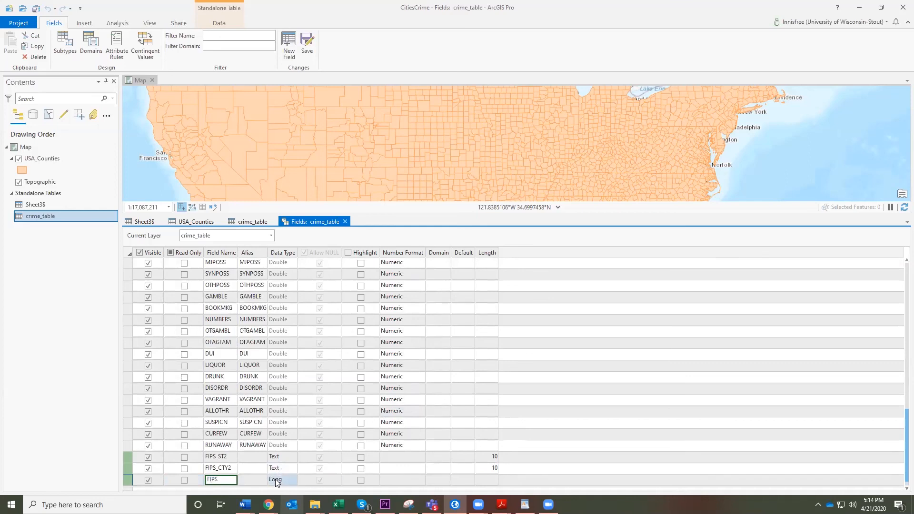
{"action": "key", "text": "Return"}
{"action": "left_click", "coordinate": [276, 482]}
{"action": "left_click", "coordinate": [292, 481]}
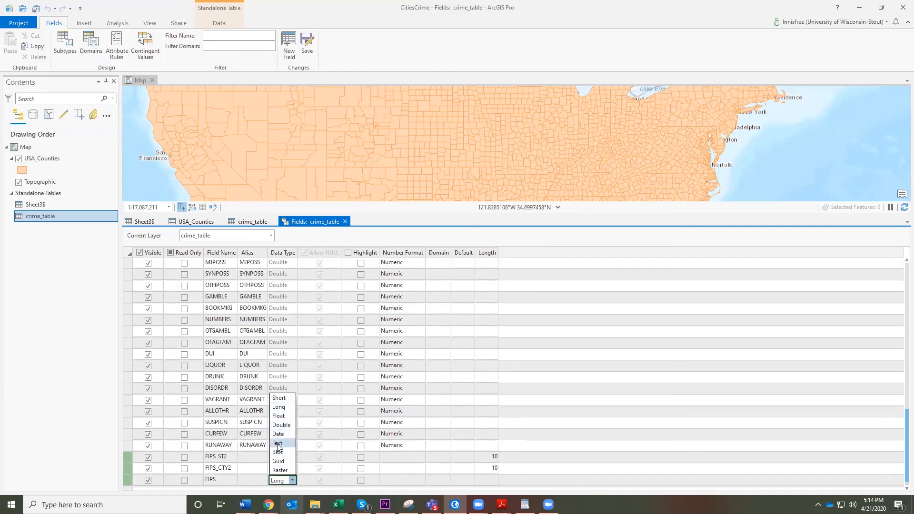
{"action": "left_click", "coordinate": [279, 443]}
{"action": "left_click", "coordinate": [491, 482]}
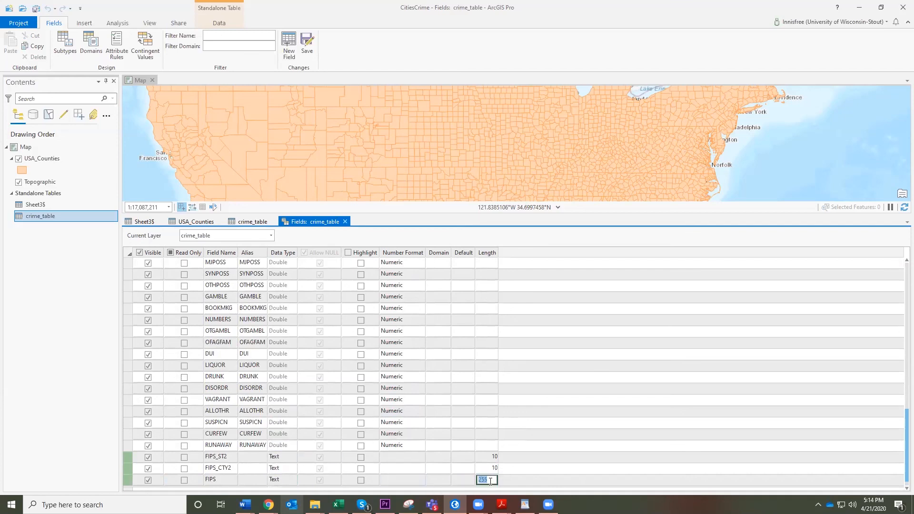
{"action": "type", "text": "10"}
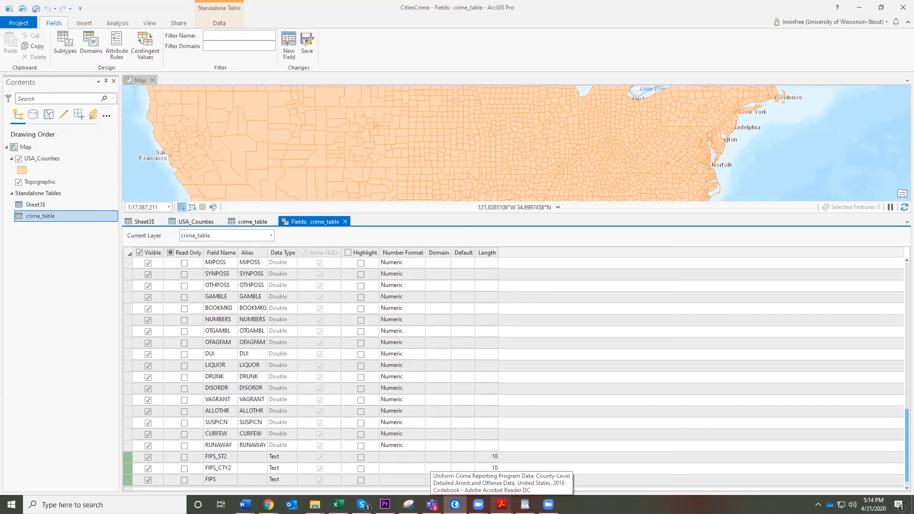
Save the new fields, close the field design view, and display the added columns at the end of crime_table.
{"action": "left_click", "coordinate": [305, 43]}
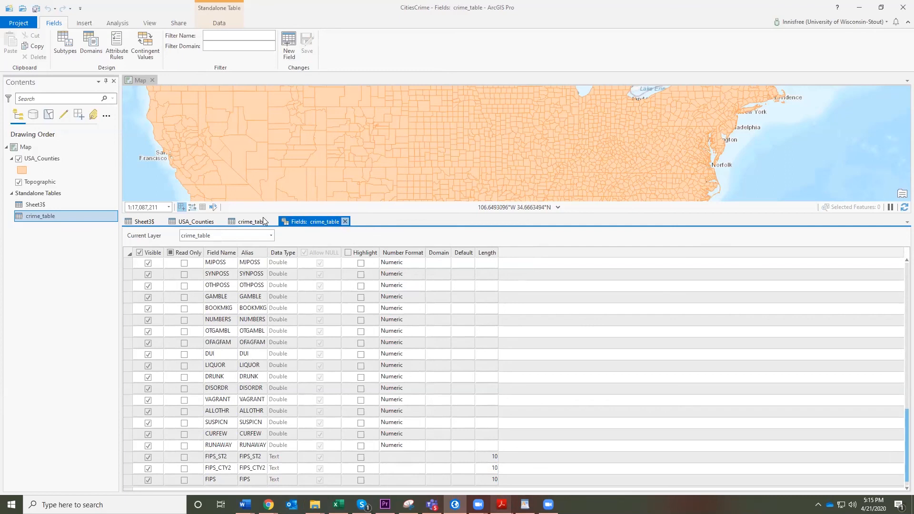
{"action": "left_click", "coordinate": [344, 221]}
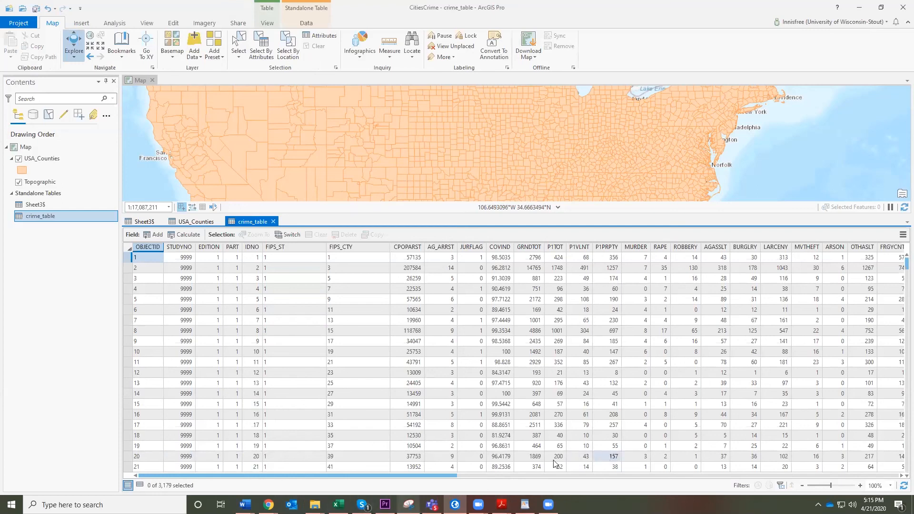
{"action": "left_click_drag", "start_coordinate": [372, 476], "coordinate": [410, 476]}
{"action": "left_click_drag", "start_coordinate": [552, 481], "coordinate": [852, 482]}
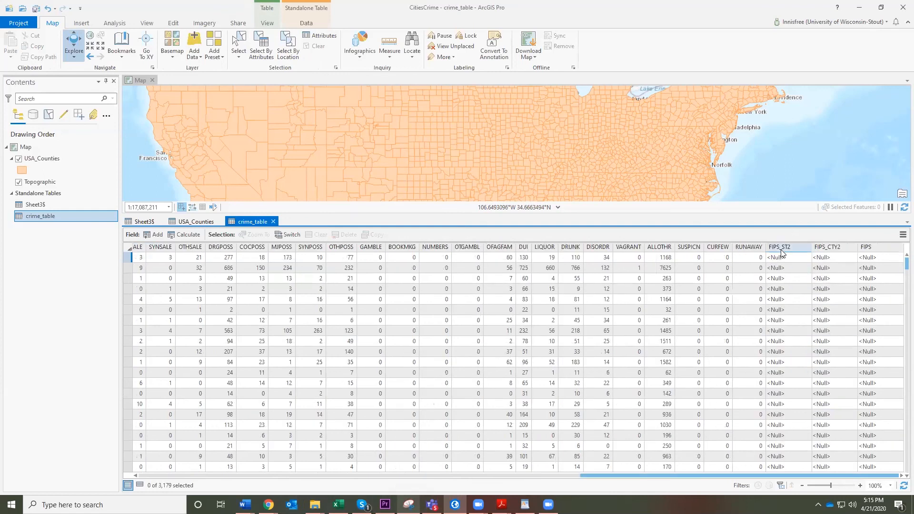